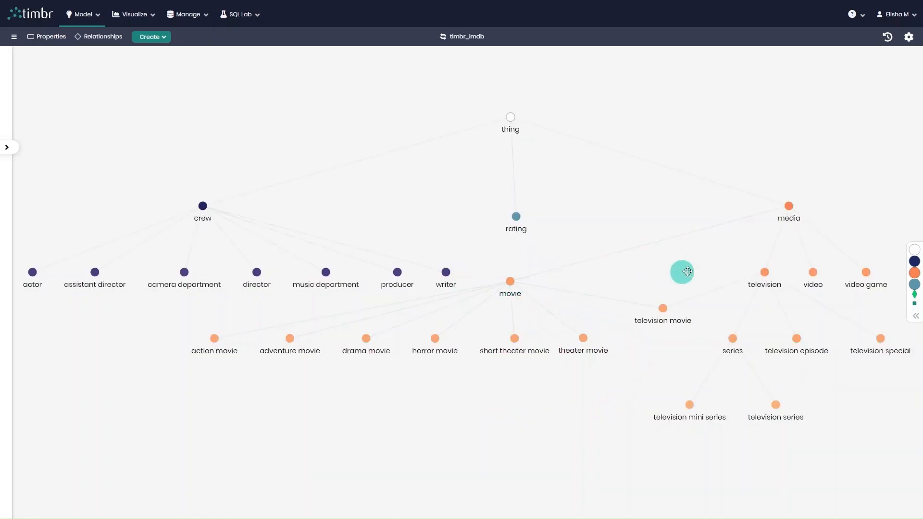
# Add a multi-value string property named media_genre to the media concept and save the concept
pyautogui.moveTo(740, 282)
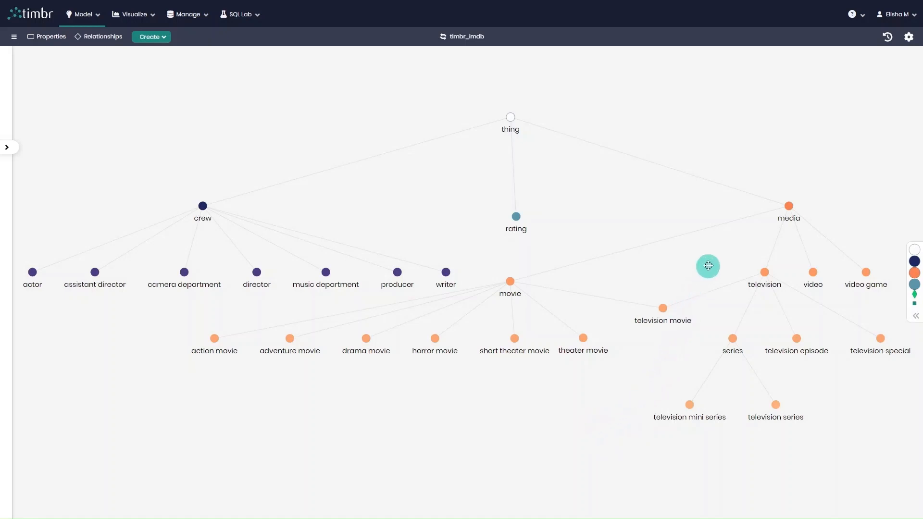
pyautogui.rightClick(794, 209)
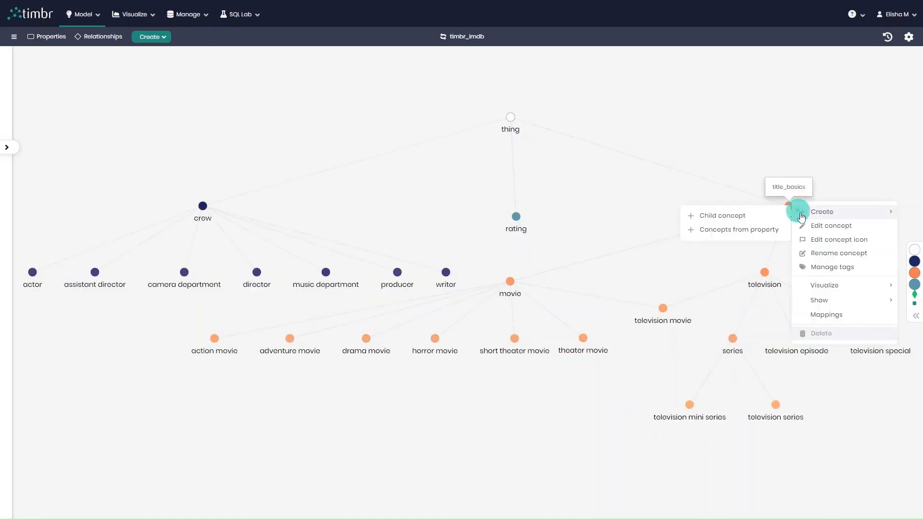
pyautogui.click(877, 230)
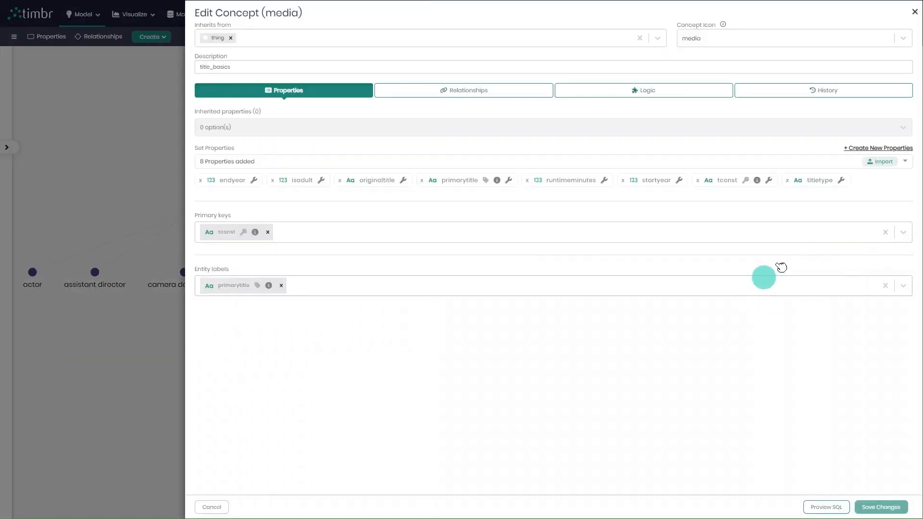
pyautogui.click(879, 148)
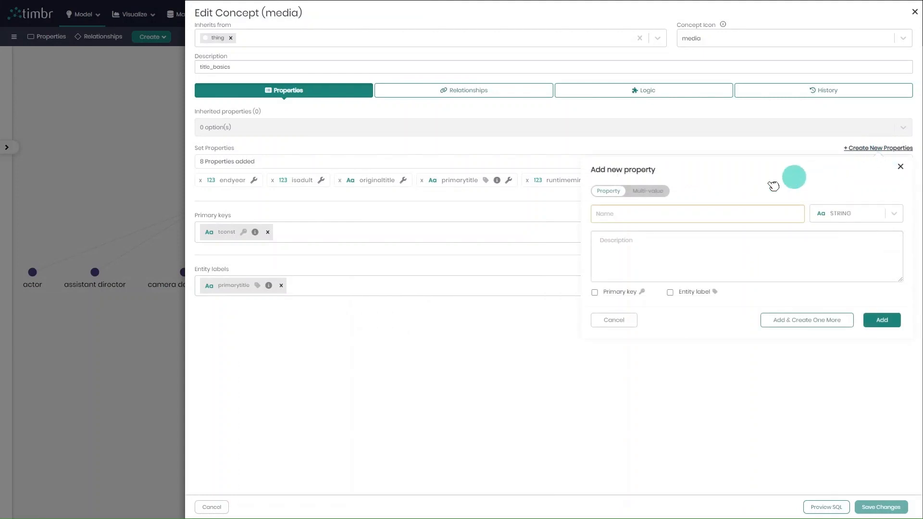
pyautogui.click(699, 214)
pyautogui.write('media_genre')
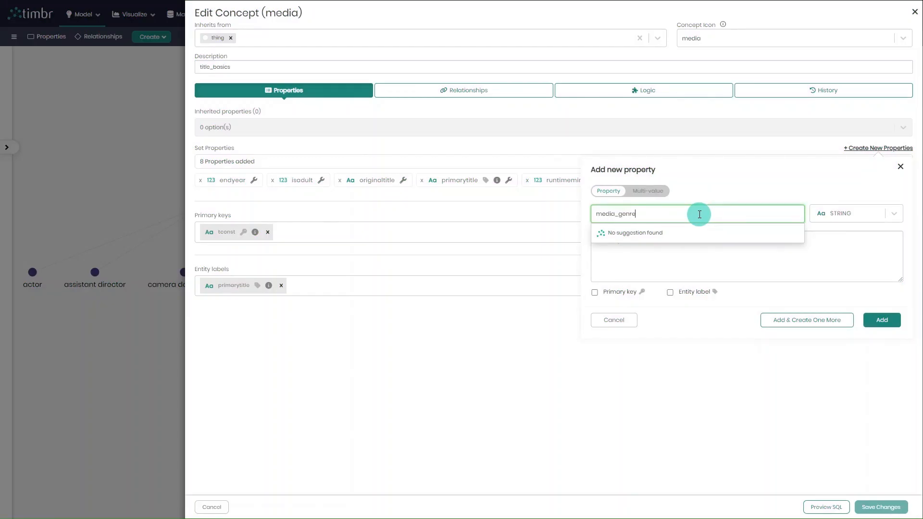
pyautogui.click(659, 194)
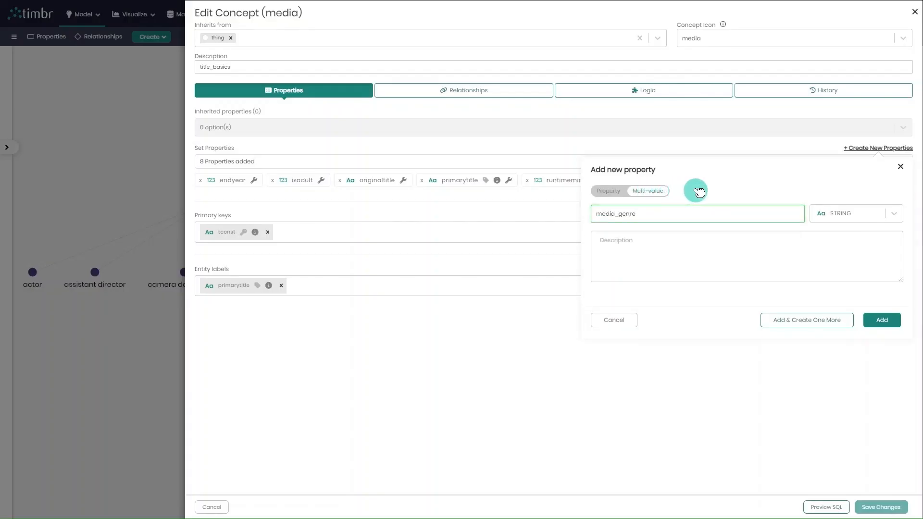
pyautogui.click(883, 320)
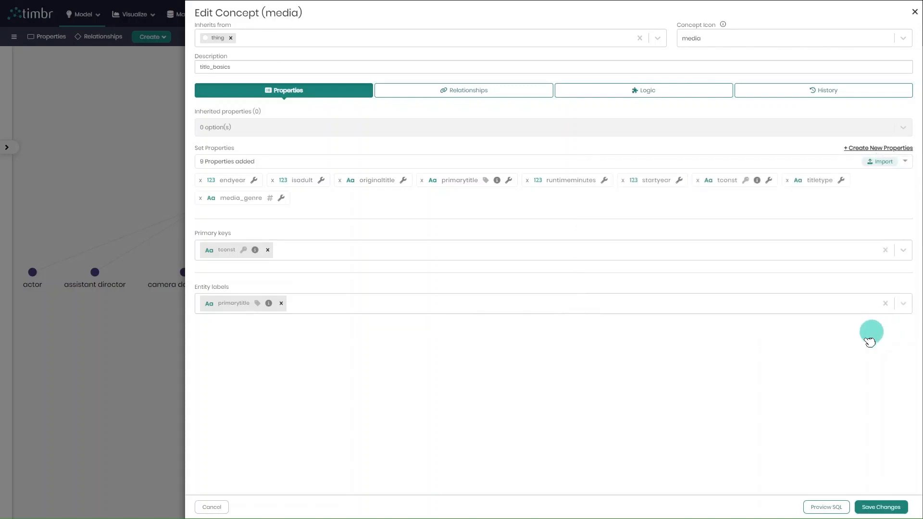
pyautogui.click(881, 508)
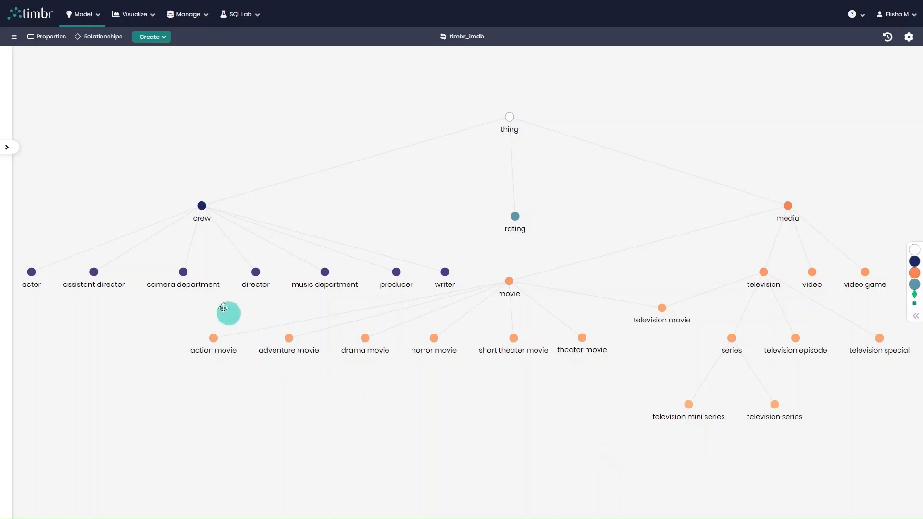
# Open the media concept's map_media_media_genre mapping for editing
pyautogui.click(96, 13)
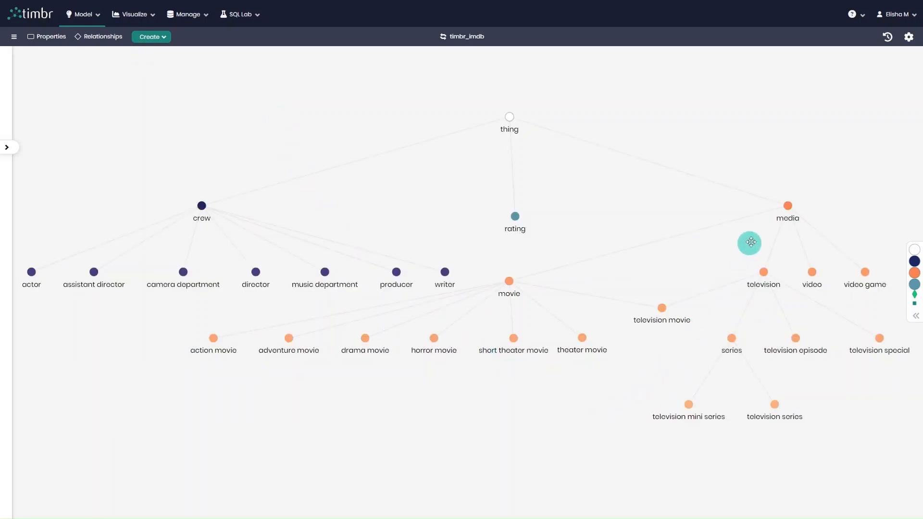
pyautogui.rightClick(787, 207)
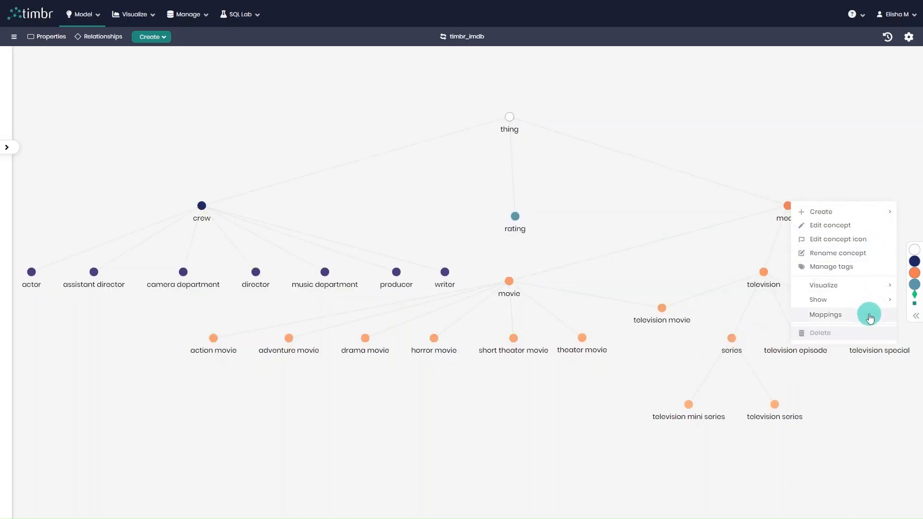
pyautogui.click(870, 316)
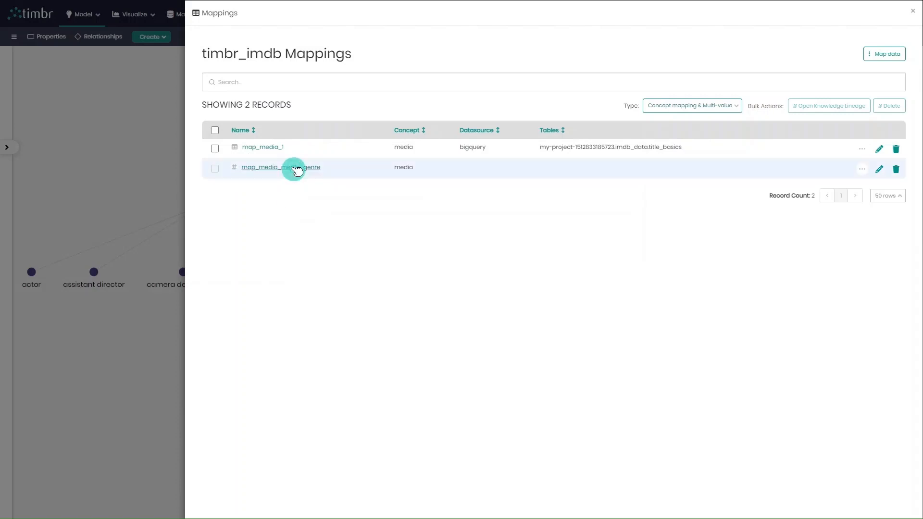
pyautogui.click(295, 170)
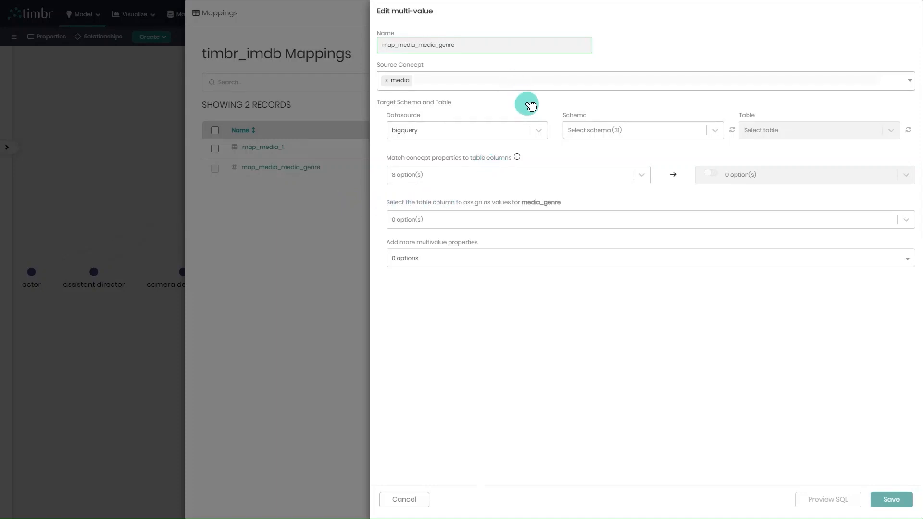
# Set the mapping's target to the imdb_data schema and the title_genre table
pyautogui.click(624, 129)
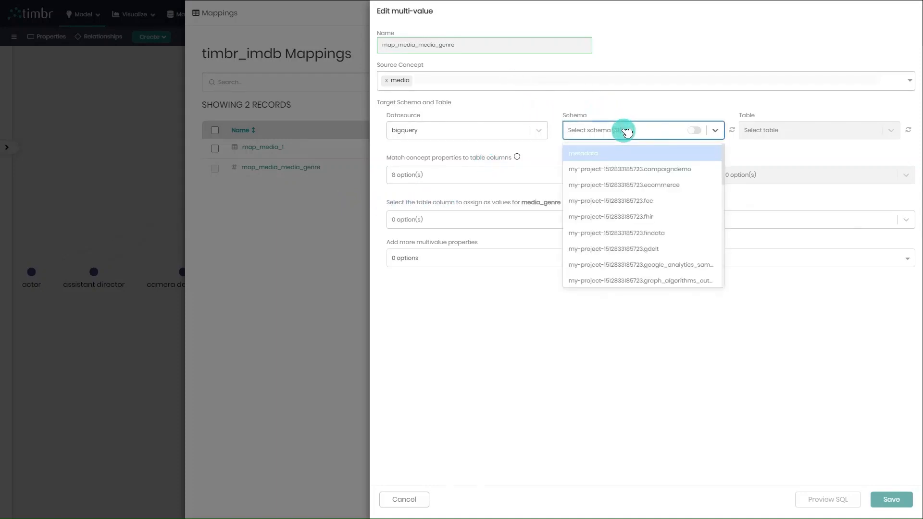
pyautogui.write('im')
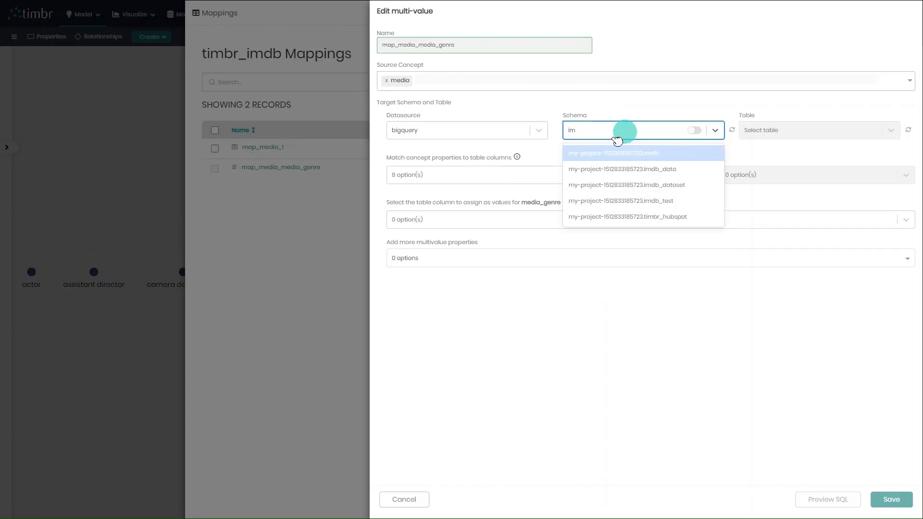
pyautogui.click(645, 170)
pyautogui.click(797, 133)
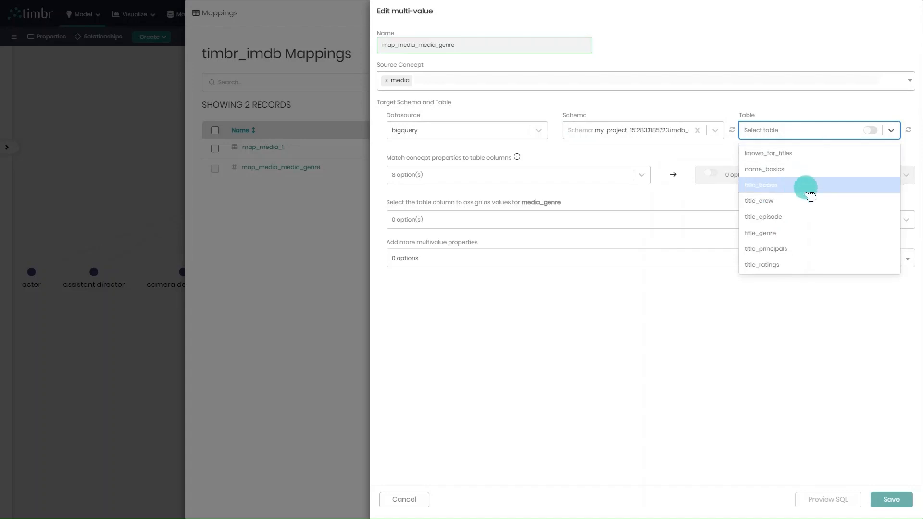
pyautogui.click(811, 235)
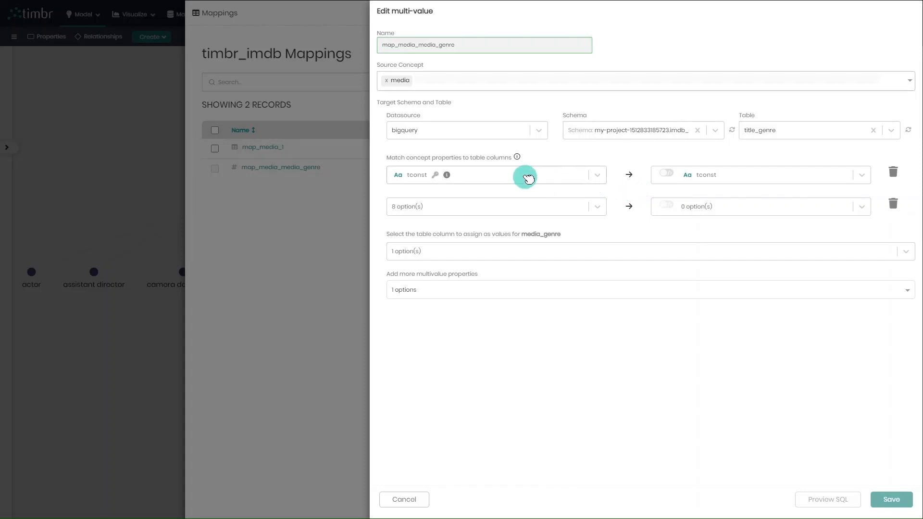
# Match the concept's tconst property to the tconst column of the title_genre table
pyautogui.click(525, 176)
pyautogui.click(479, 149)
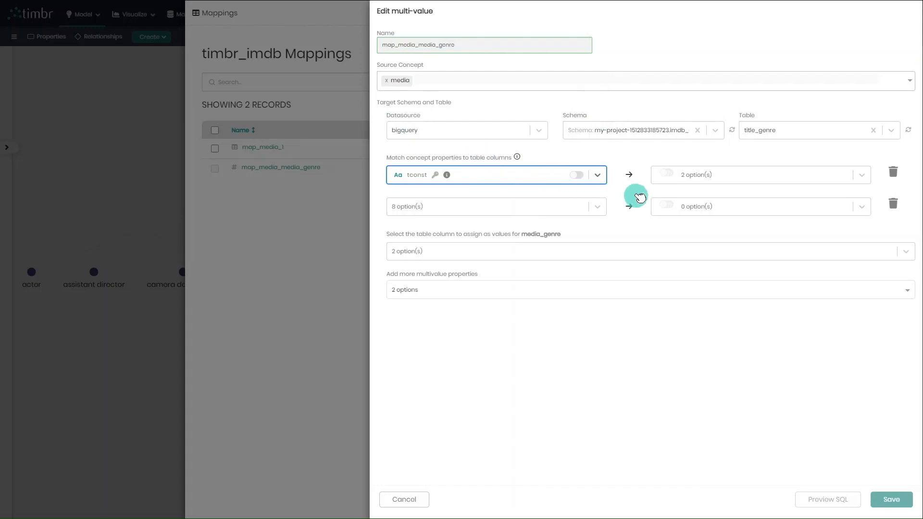
pyautogui.click(680, 176)
pyautogui.click(706, 137)
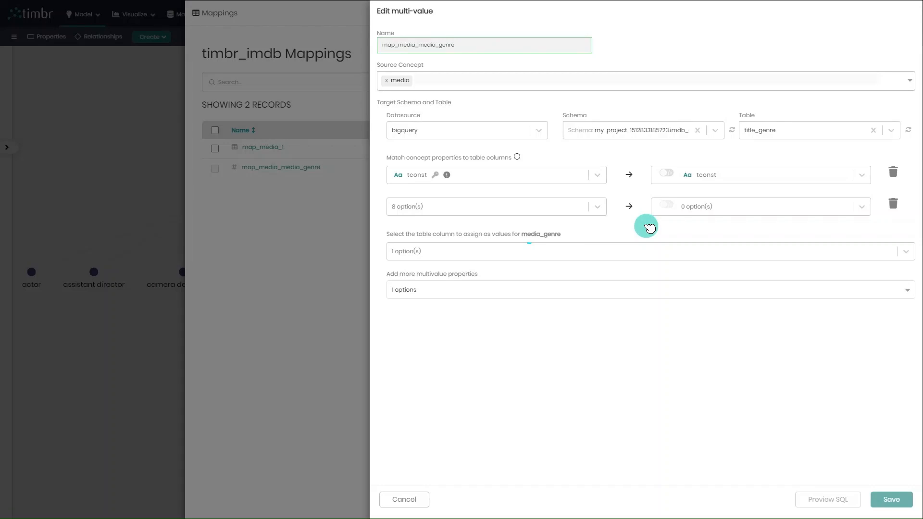
# Assign the genre column as the values for media_genre and save the mapping
pyautogui.click(546, 249)
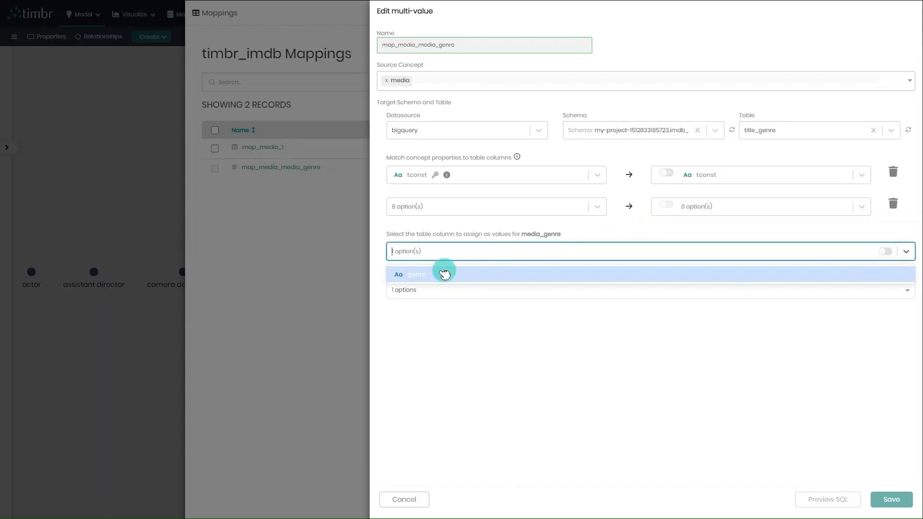
pyautogui.click(440, 278)
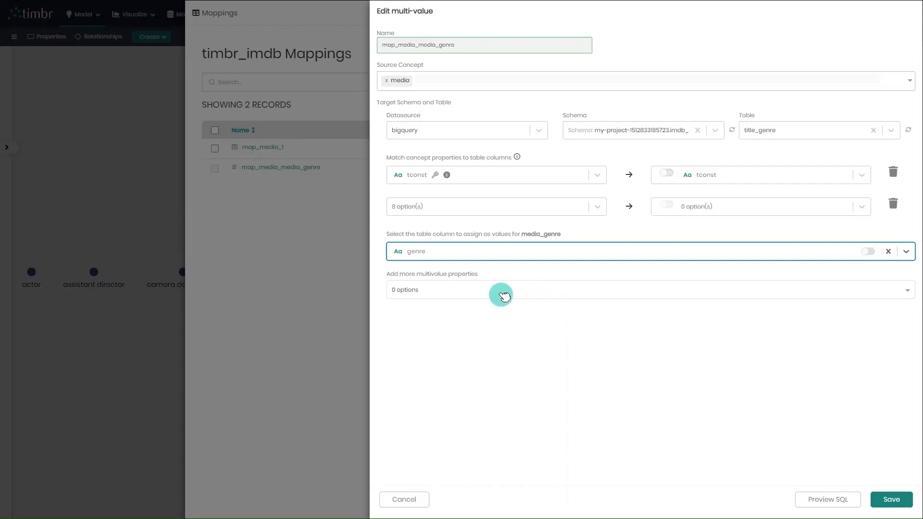
pyautogui.click(891, 502)
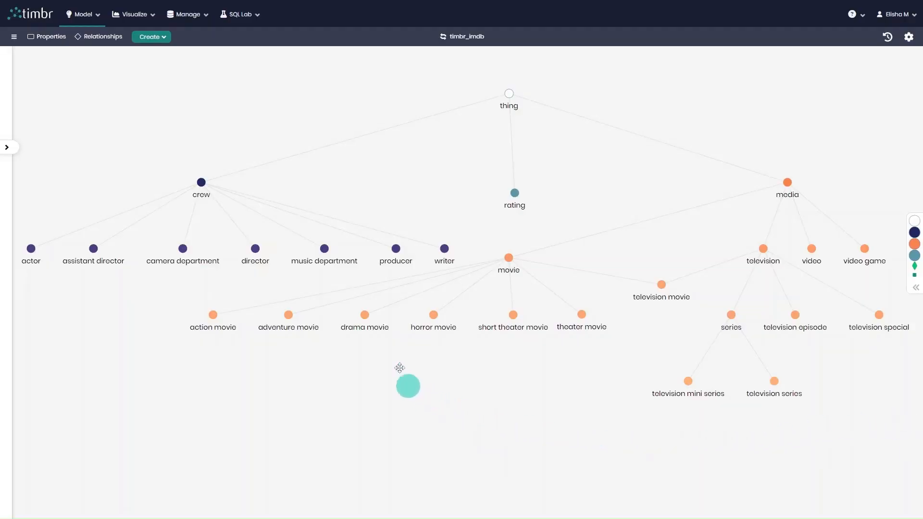
# Open the SQL Editor and select the timbr_imdb knowledge graph
pyautogui.click(250, 15)
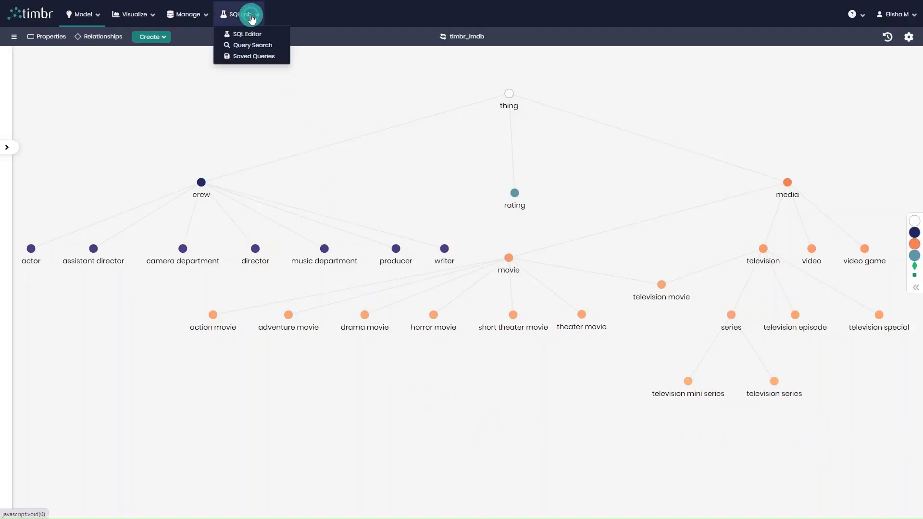
pyautogui.click(270, 31)
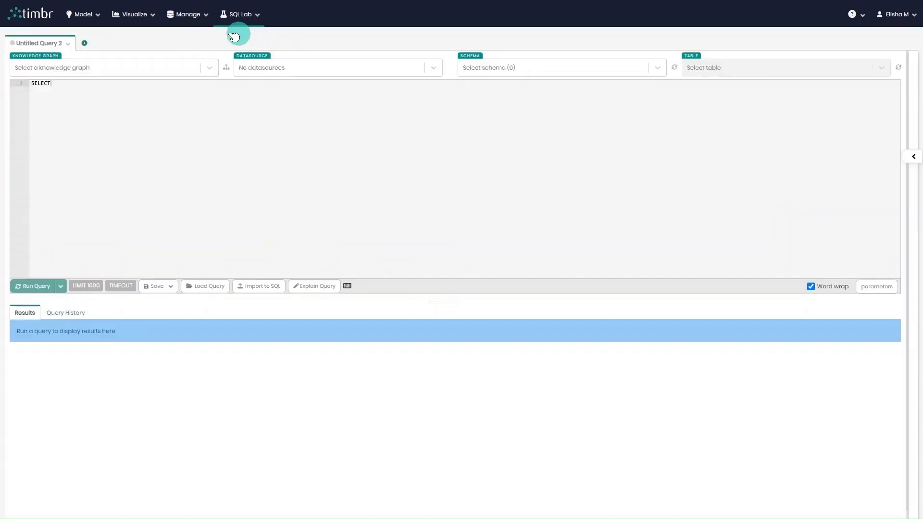
pyautogui.click(105, 70)
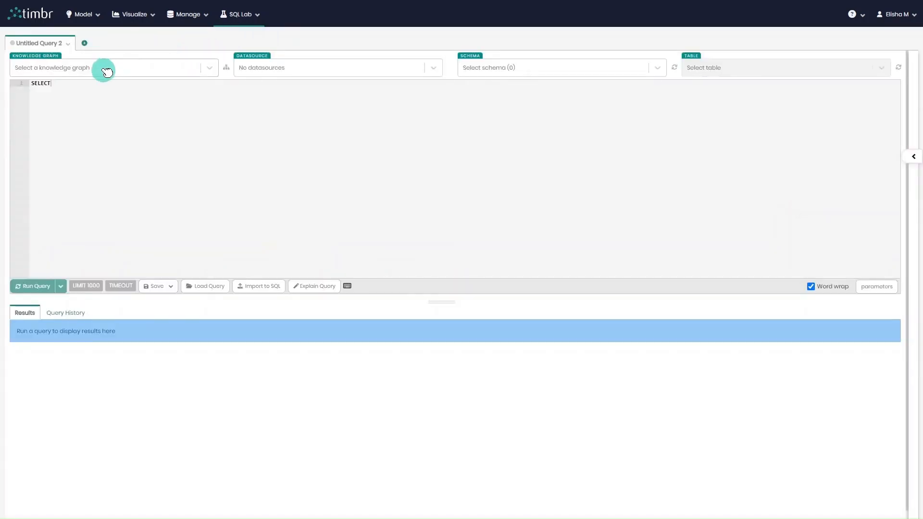
pyautogui.write('imdb')
pyautogui.click(113, 90)
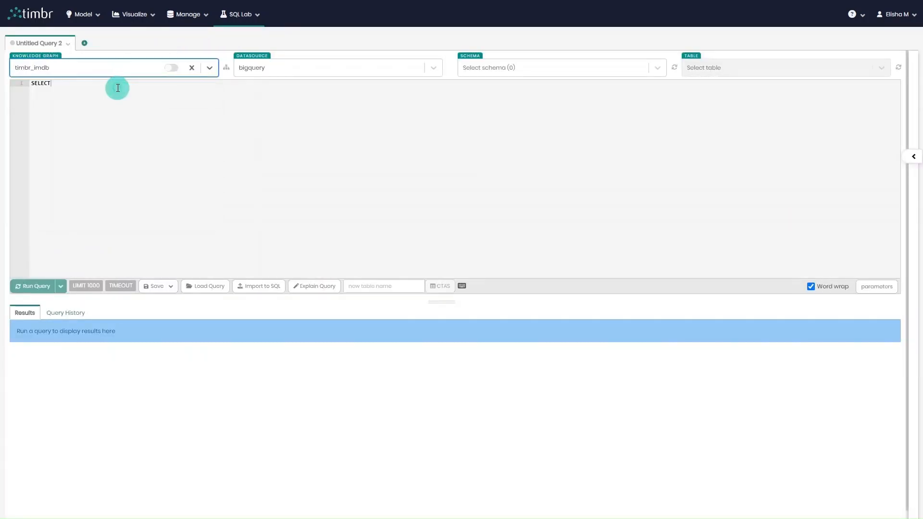
# Choose the dtimbr schema and load the media concept to list its properties
pyautogui.click(518, 69)
pyautogui.write('d')
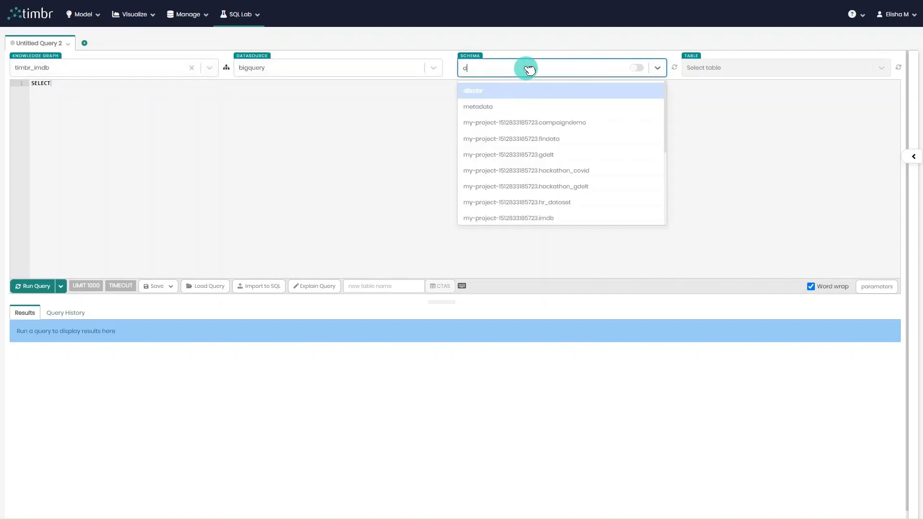
pyautogui.click(543, 86)
pyautogui.click(758, 71)
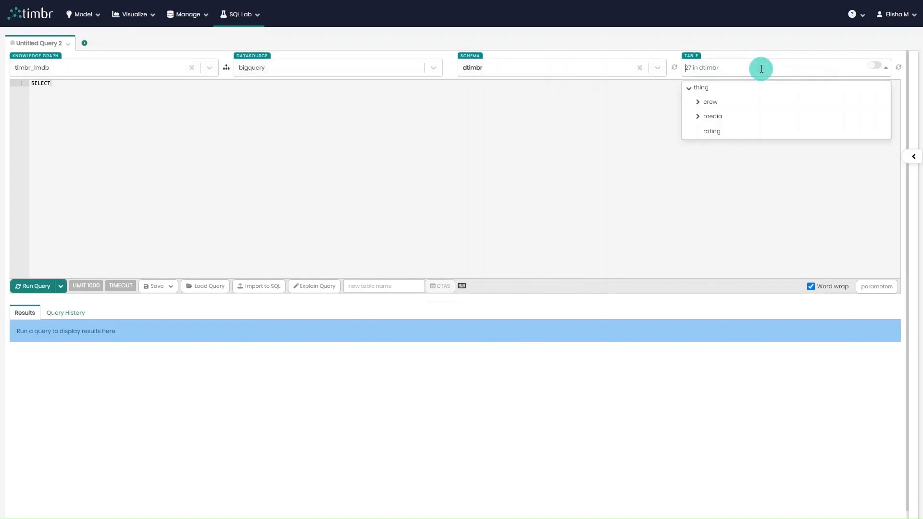
pyautogui.write('m')
pyautogui.click(743, 145)
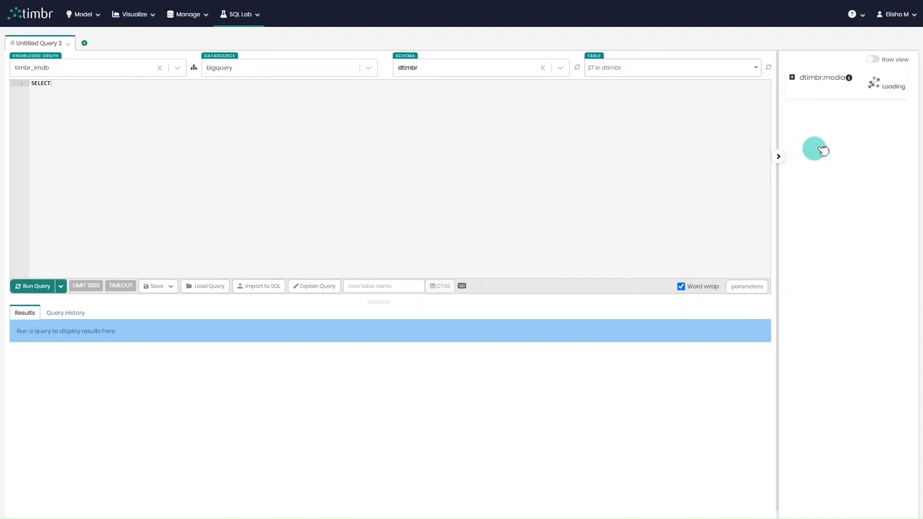
# Add the primarytitle and media_genre properties to the query's SELECT clause, separated by a comma
pyautogui.click(860, 227)
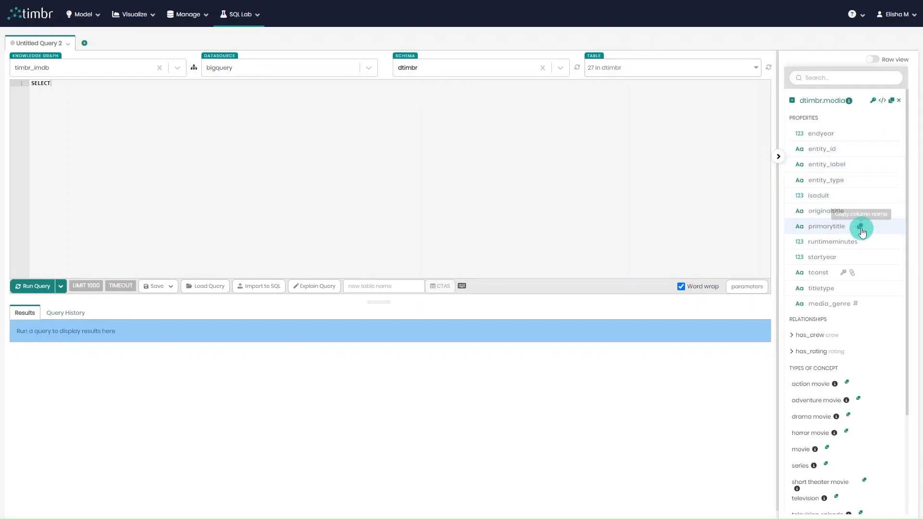
pyautogui.click(336, 107)
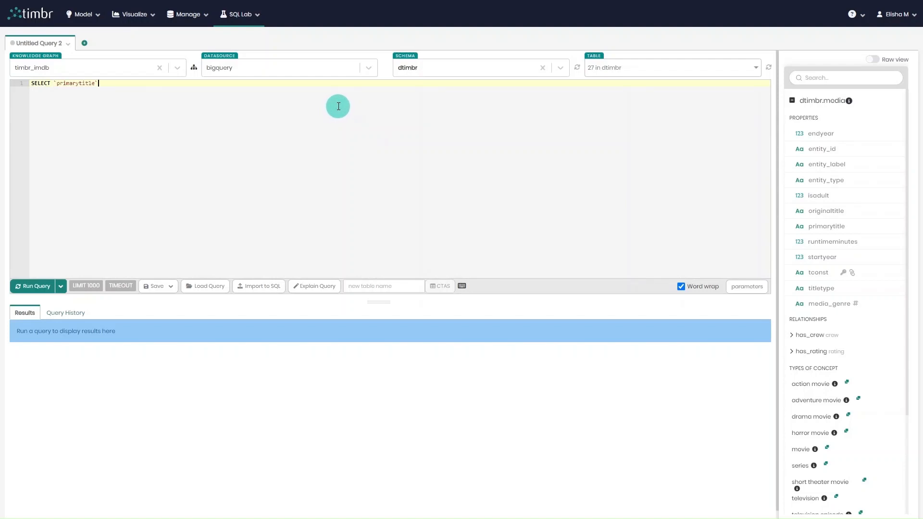
pyautogui.write(',')
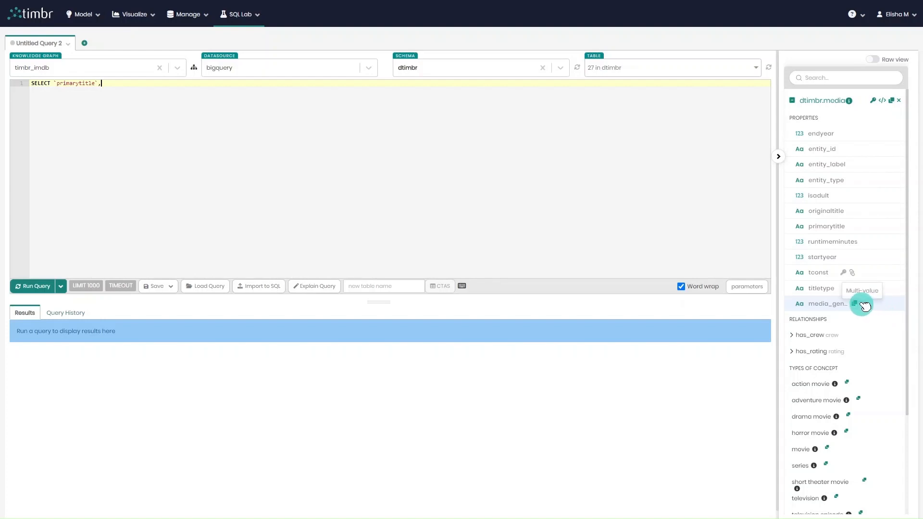
pyautogui.click(153, 87)
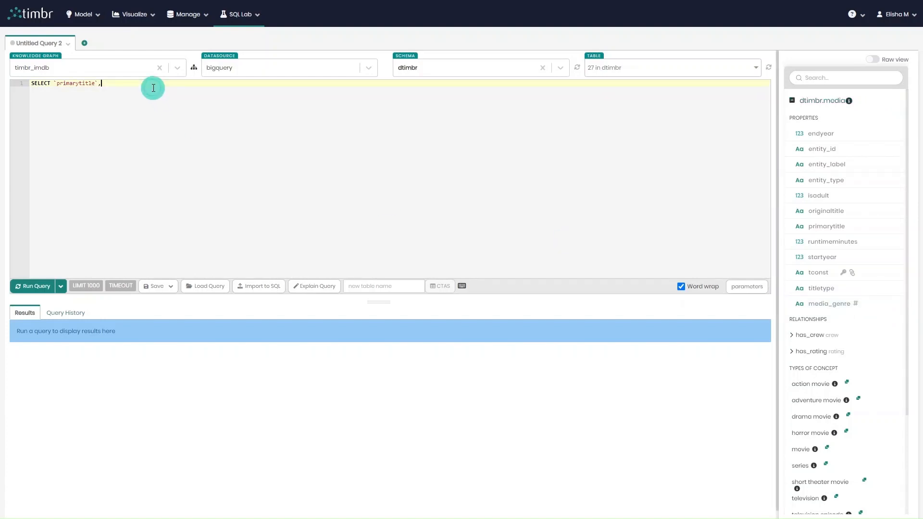
pyautogui.hotkey('ctrl', 'v')
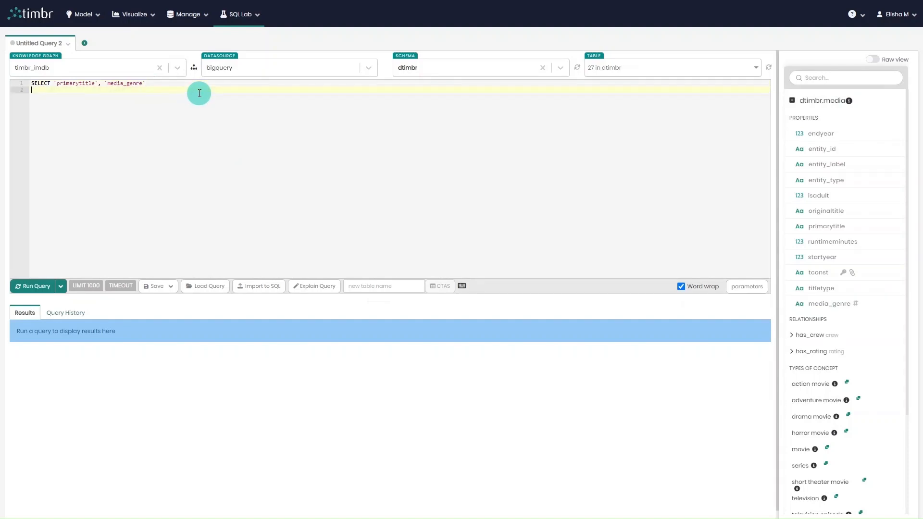
# Complete the query with a FROM clause on `dtimbr`.`media`
pyautogui.write('FROM dt')
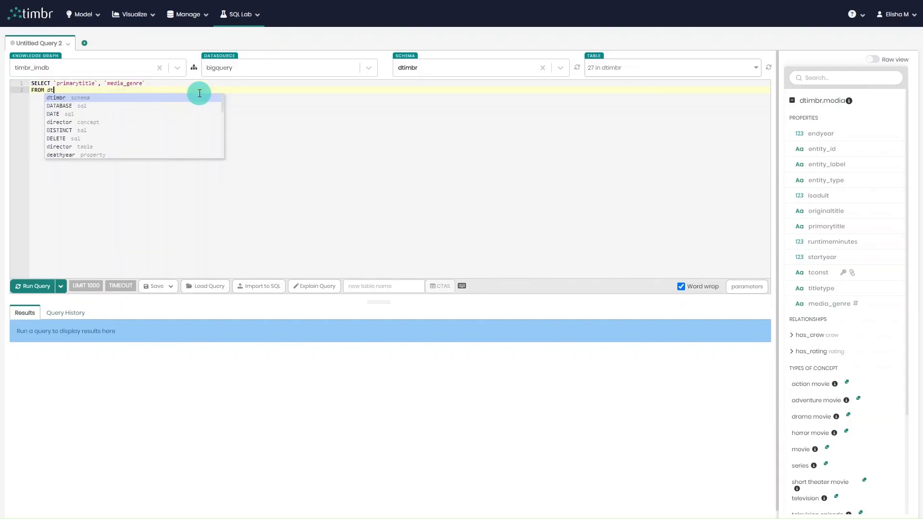
pyautogui.press('Return')
pyautogui.write('.m')
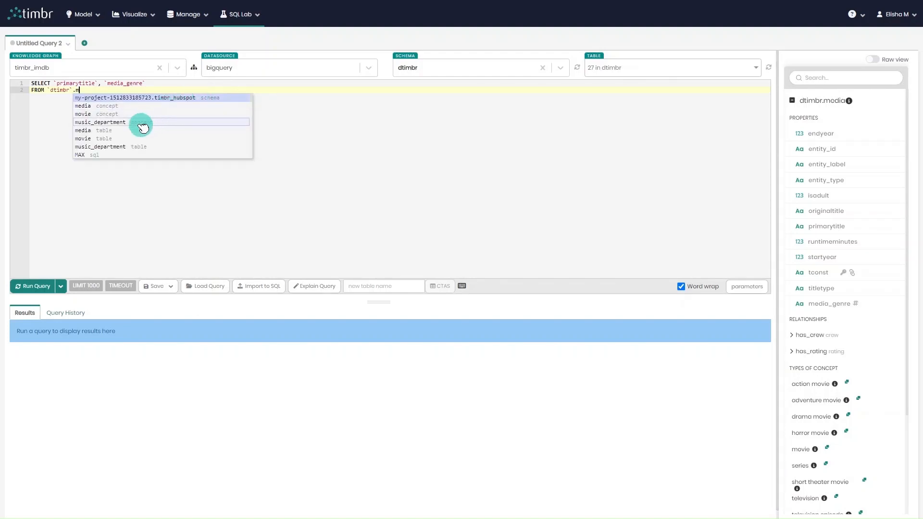
pyautogui.press('Return')
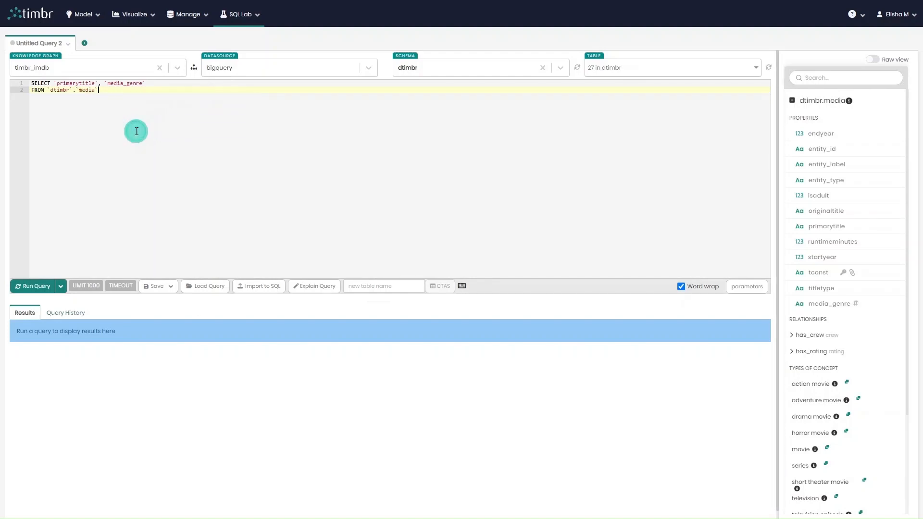
# Run the query and look through the returned media titles and their genres
pyautogui.click(38, 288)
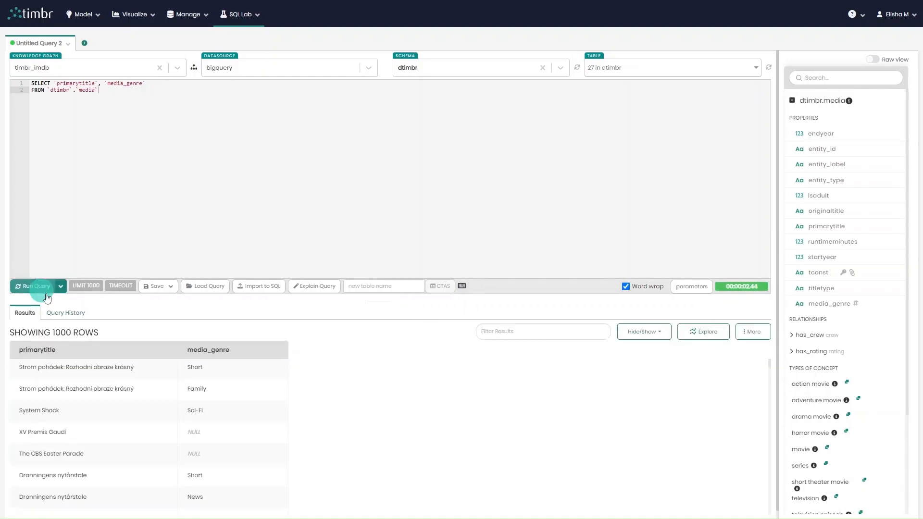
pyautogui.scroll(-5, 139, 364)
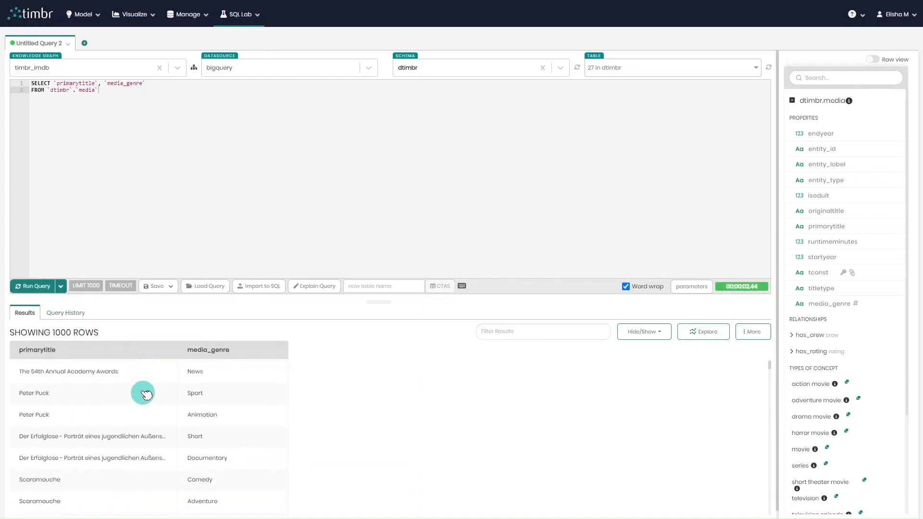
pyautogui.scroll(-3, 144, 395)
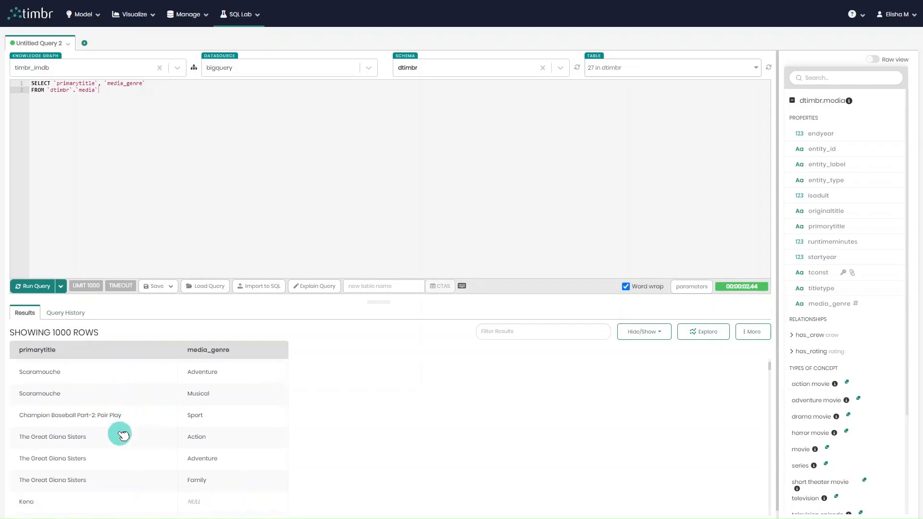
pyautogui.scroll(-4, 120, 440)
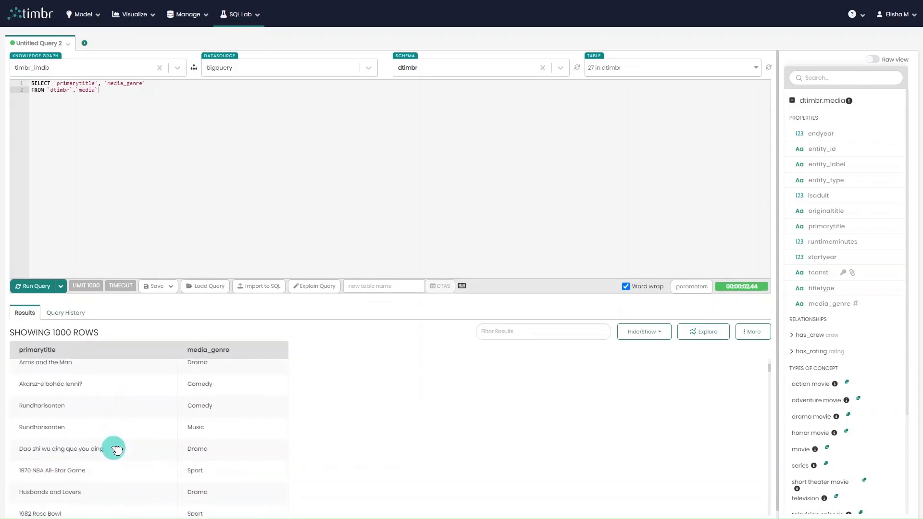